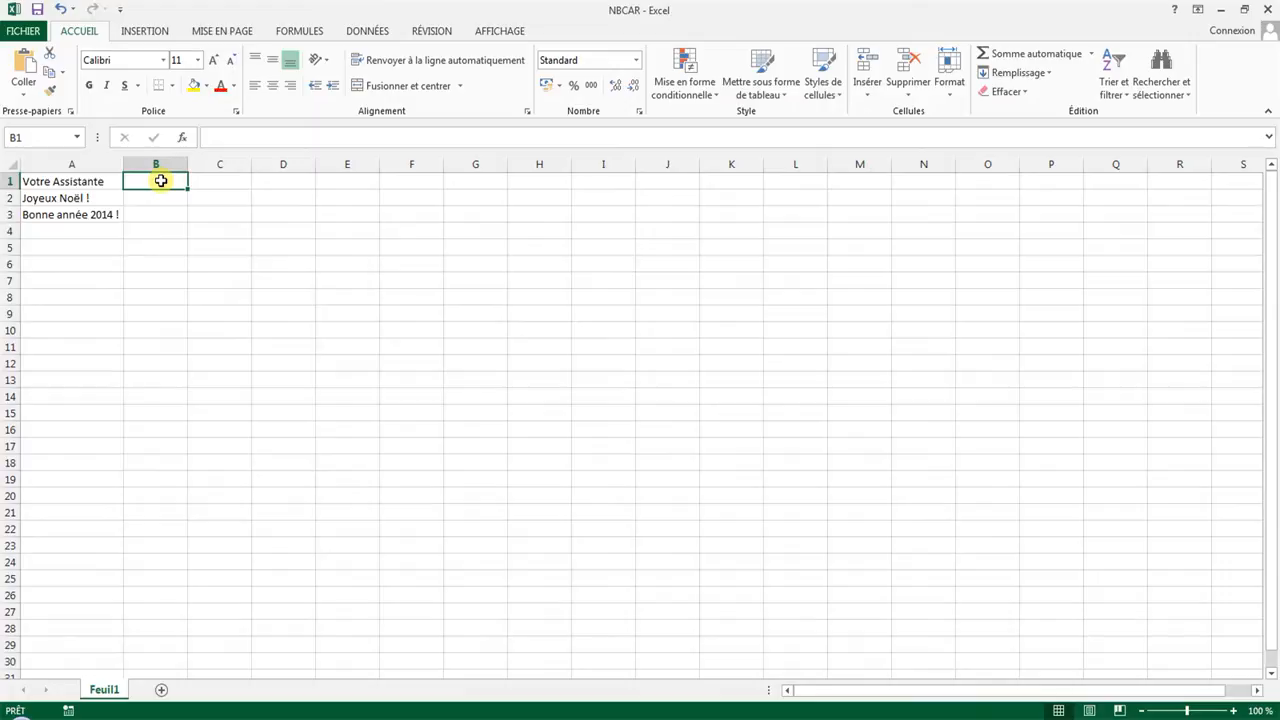
- Count the characters of a literal text in cell B1 with the formula =NBCAR("Votre Assistante")
type("=NBCAR")
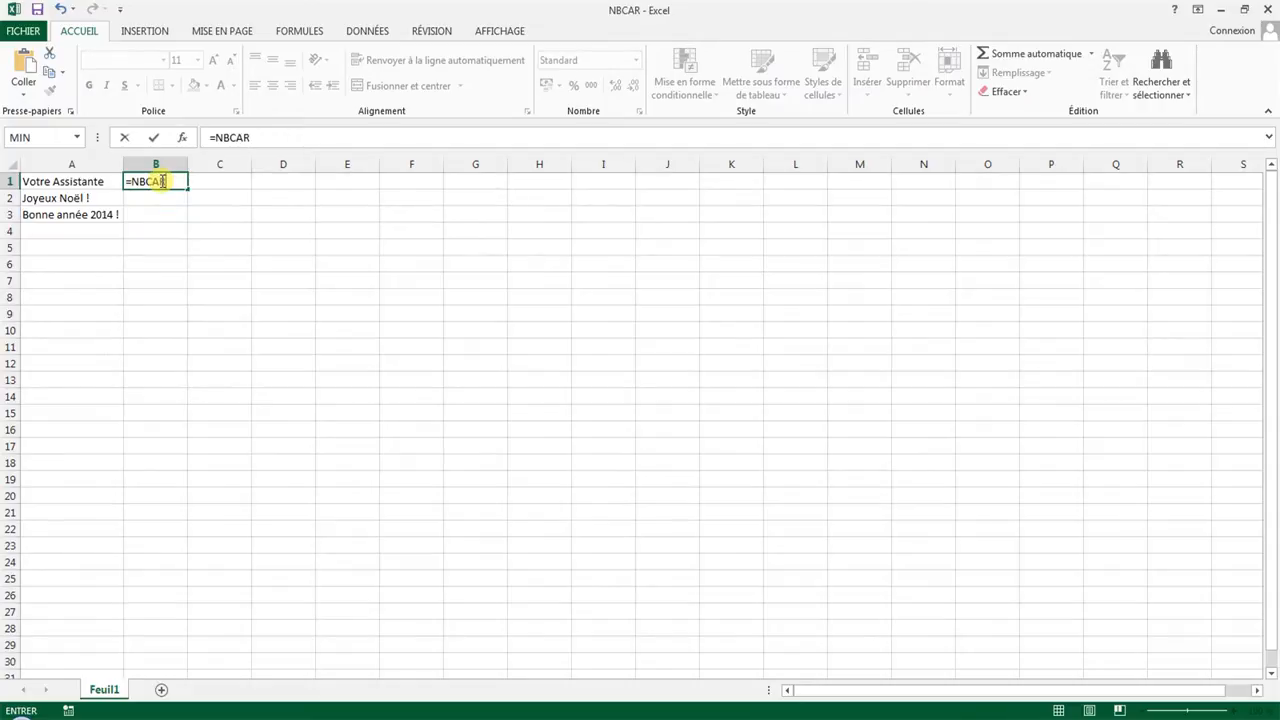
type("(")
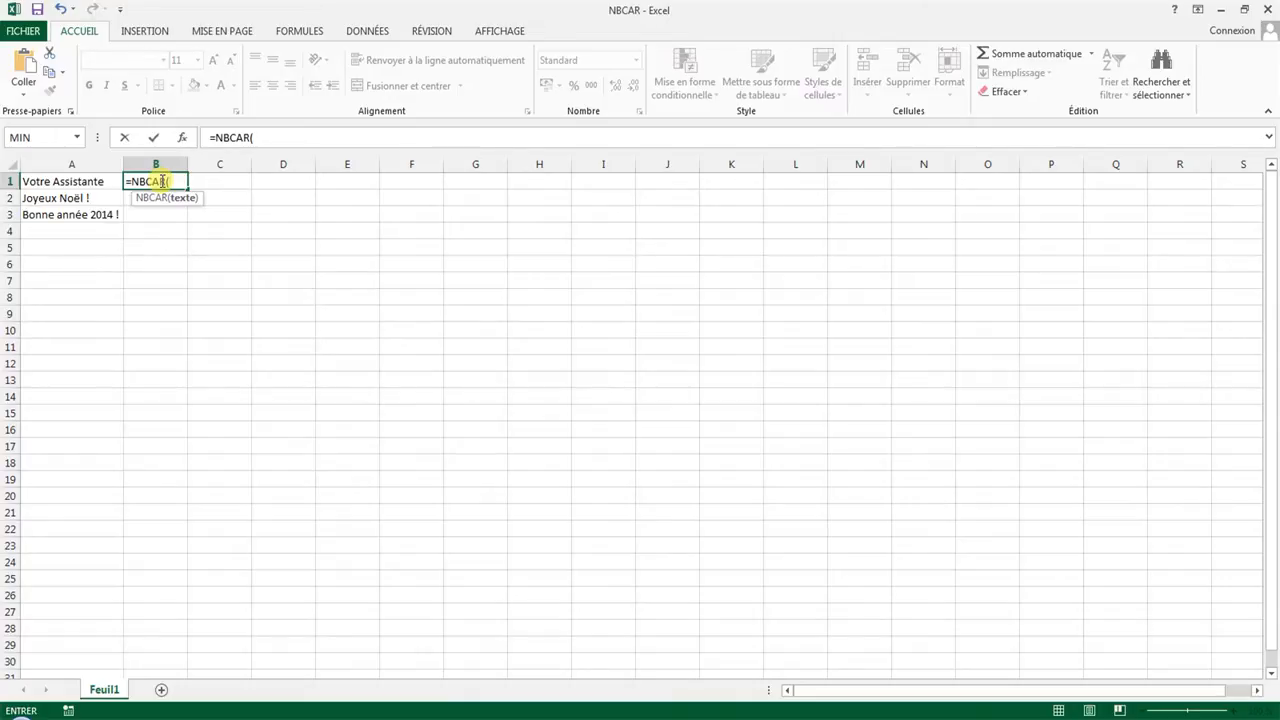
type("Votre Assistante")
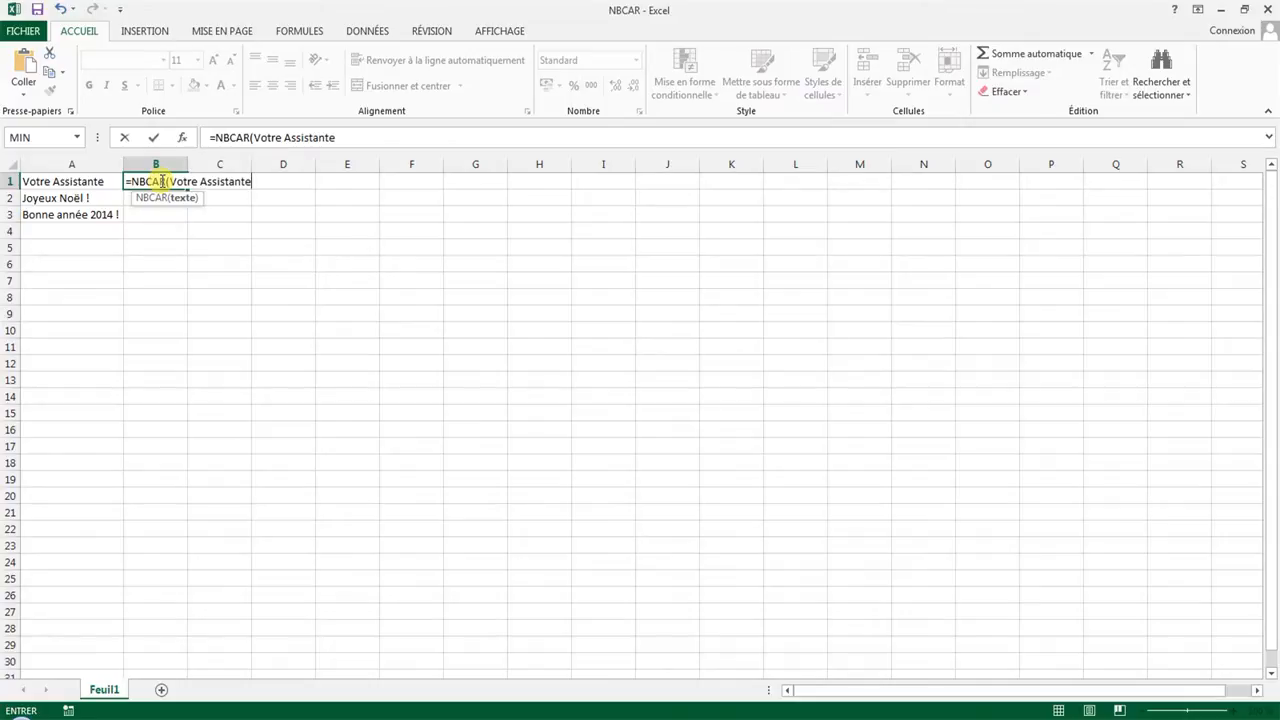
left_click(172, 181)
type("\"")
left_click(285, 183)
type("\"")
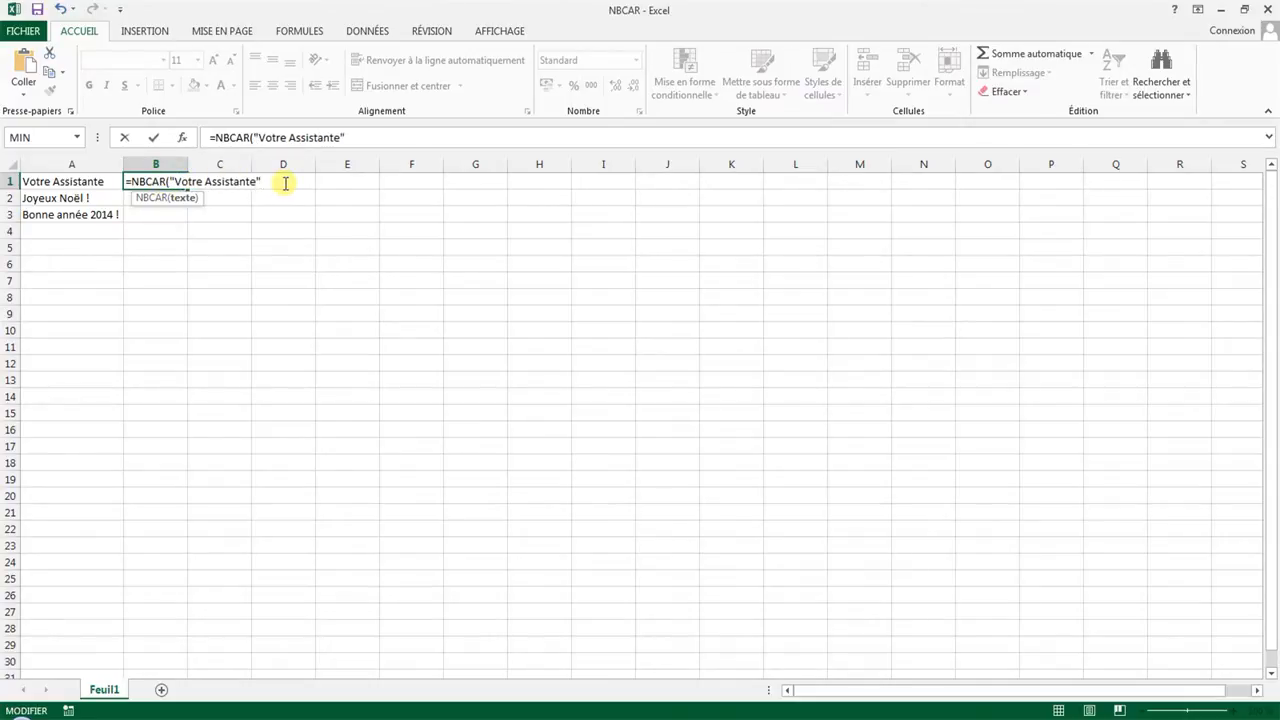
type(")")
key("Return")
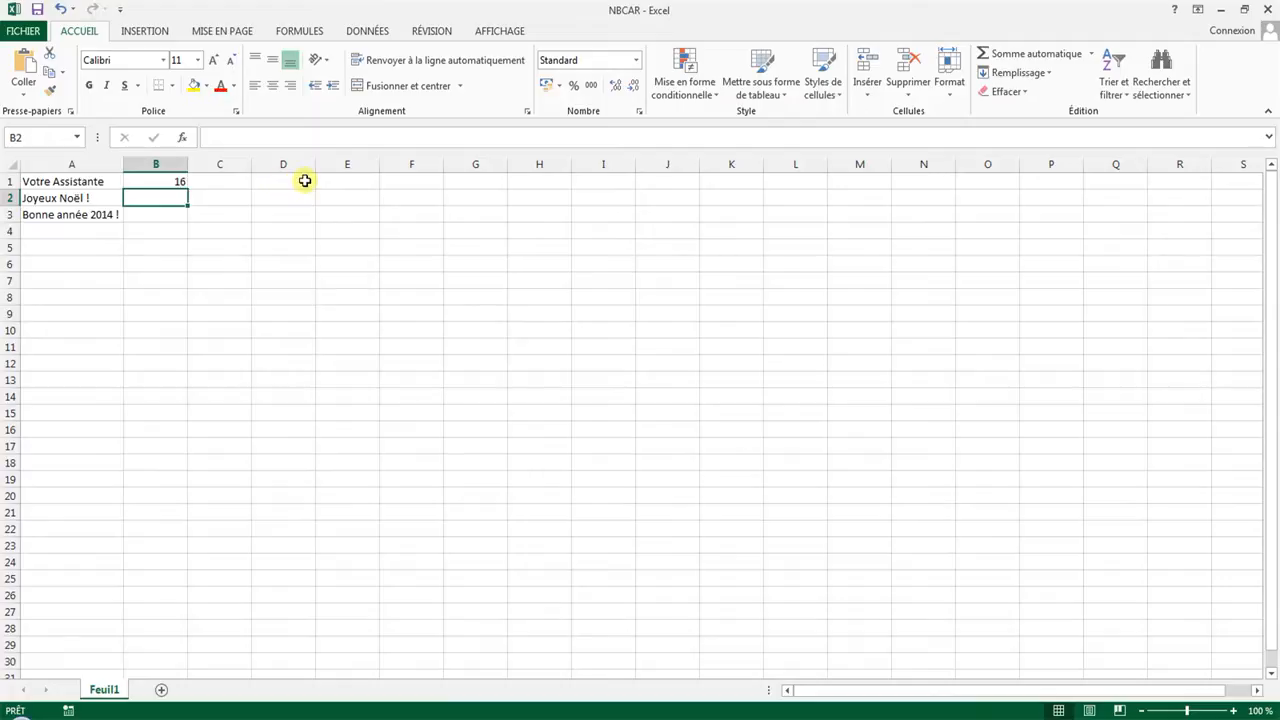
- Replace the quoted text in B1's NBCAR formula with a reference to cell A1, giving =NBCAR(A1)
left_click(174, 181)
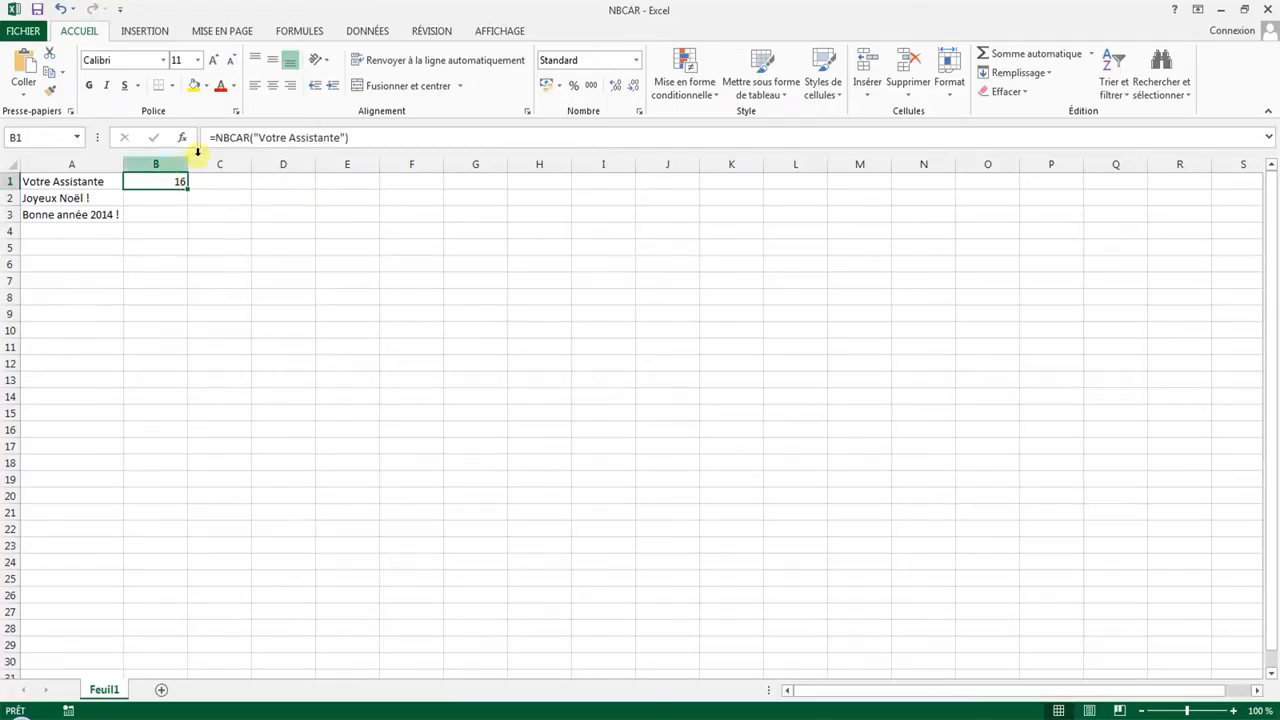
left_click_drag(252, 137, 349, 137)
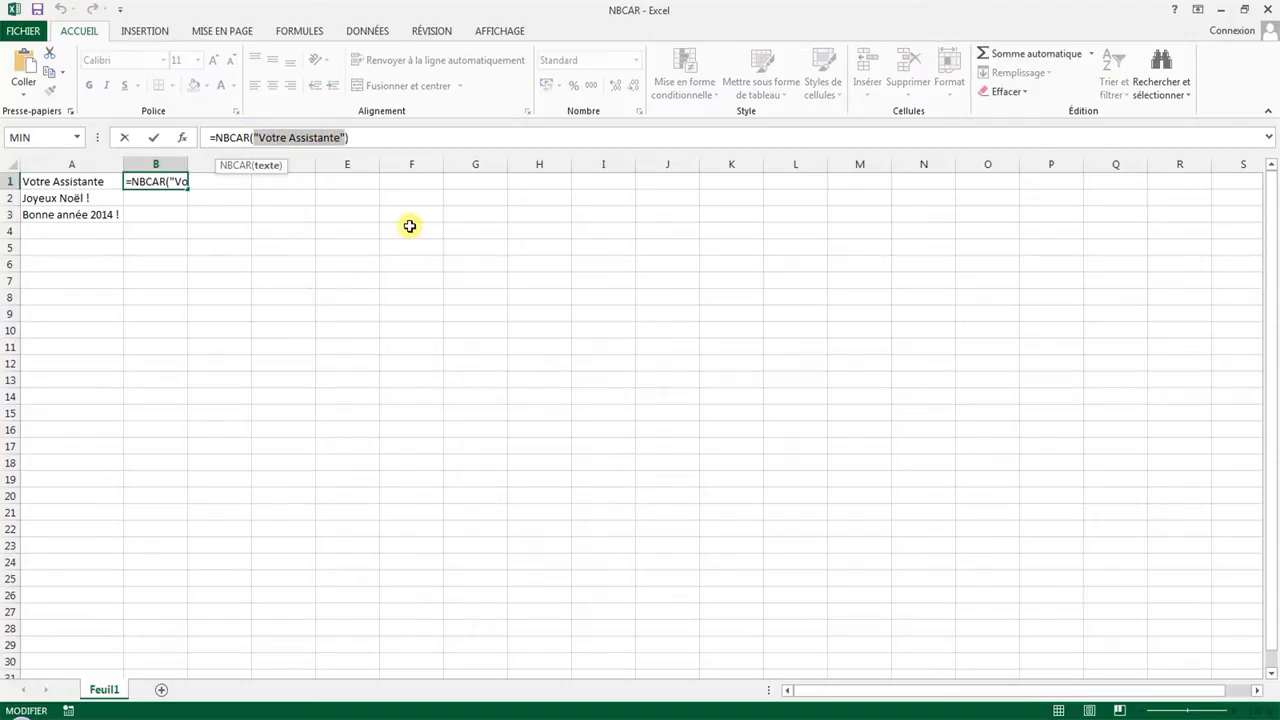
key("BackSpace")
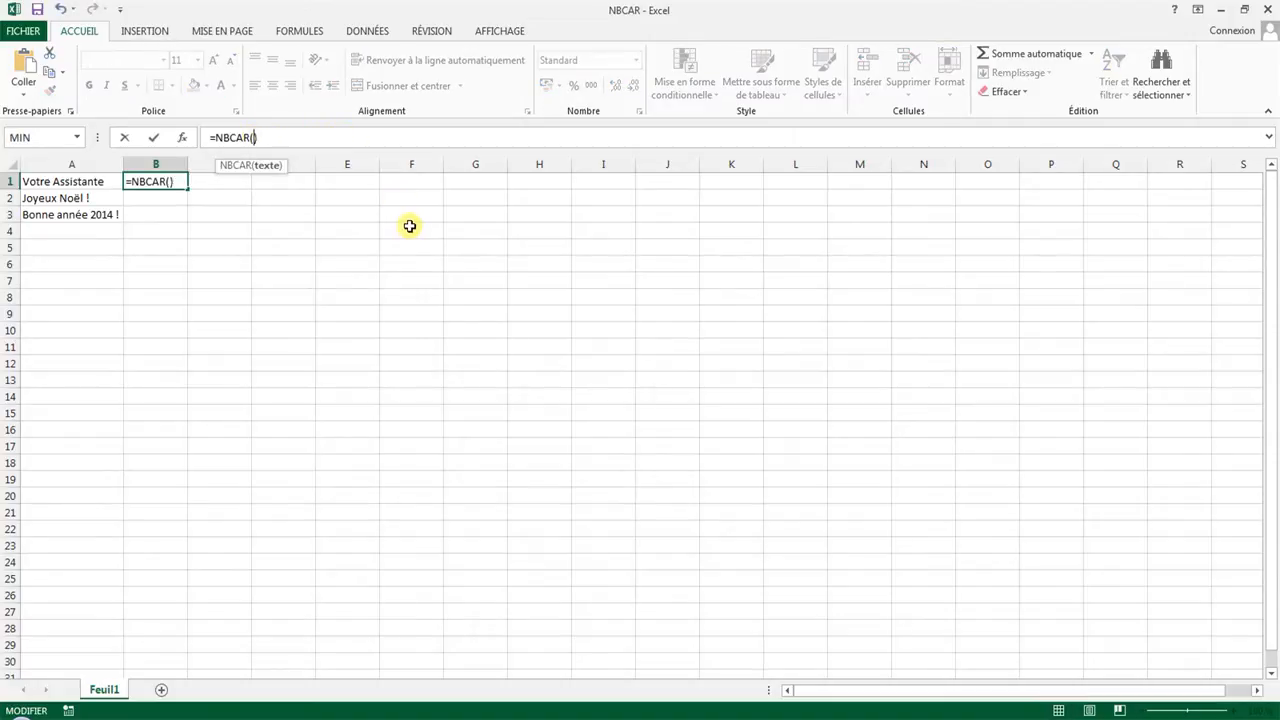
left_click(68, 181)
key("Return")
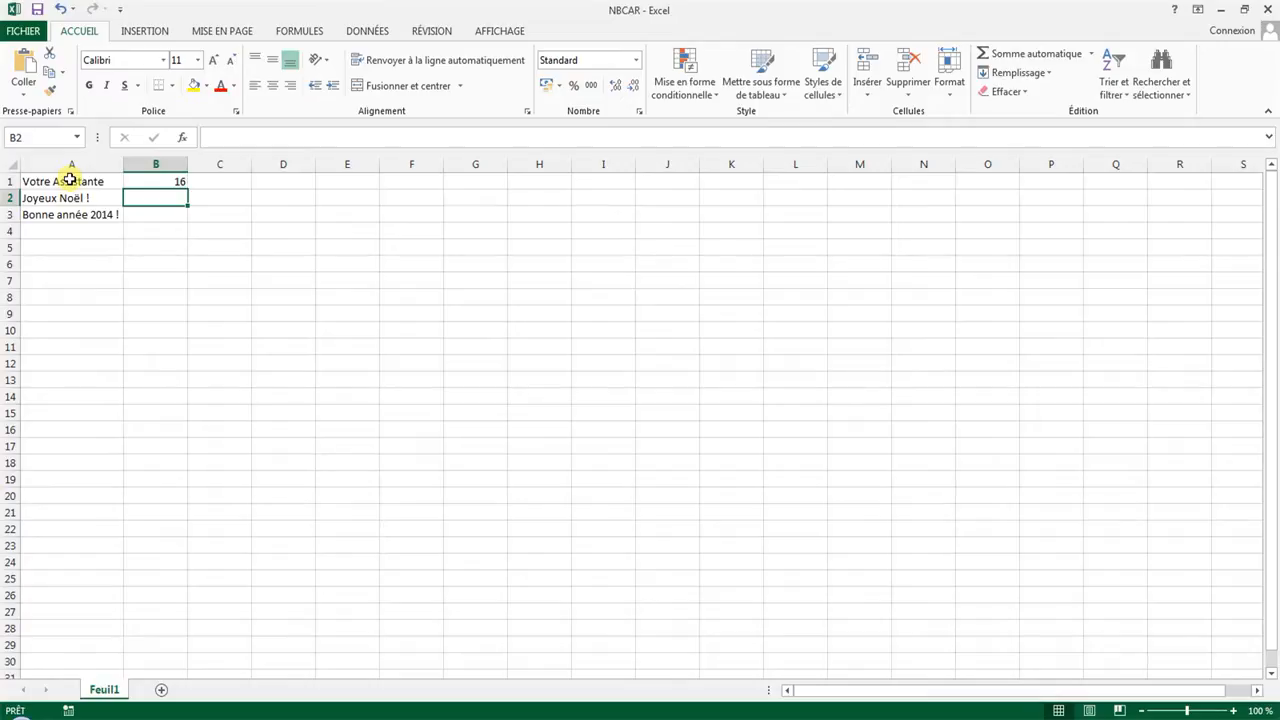
- Change B1's formula to =NBCAR(SUBSTITUE(A1;" ";)) so that the spaces in A1 are not counted
left_click(155, 180)
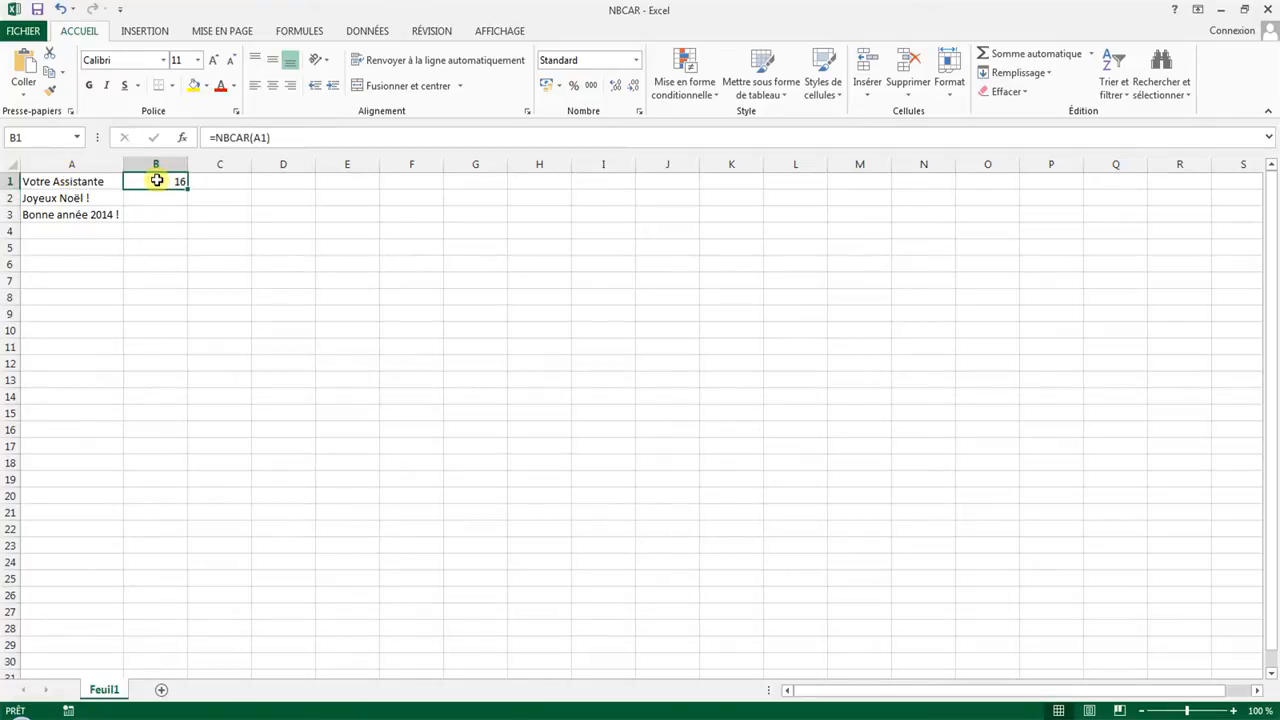
left_click(258, 137)
key("BackSpace")
key("Delete")
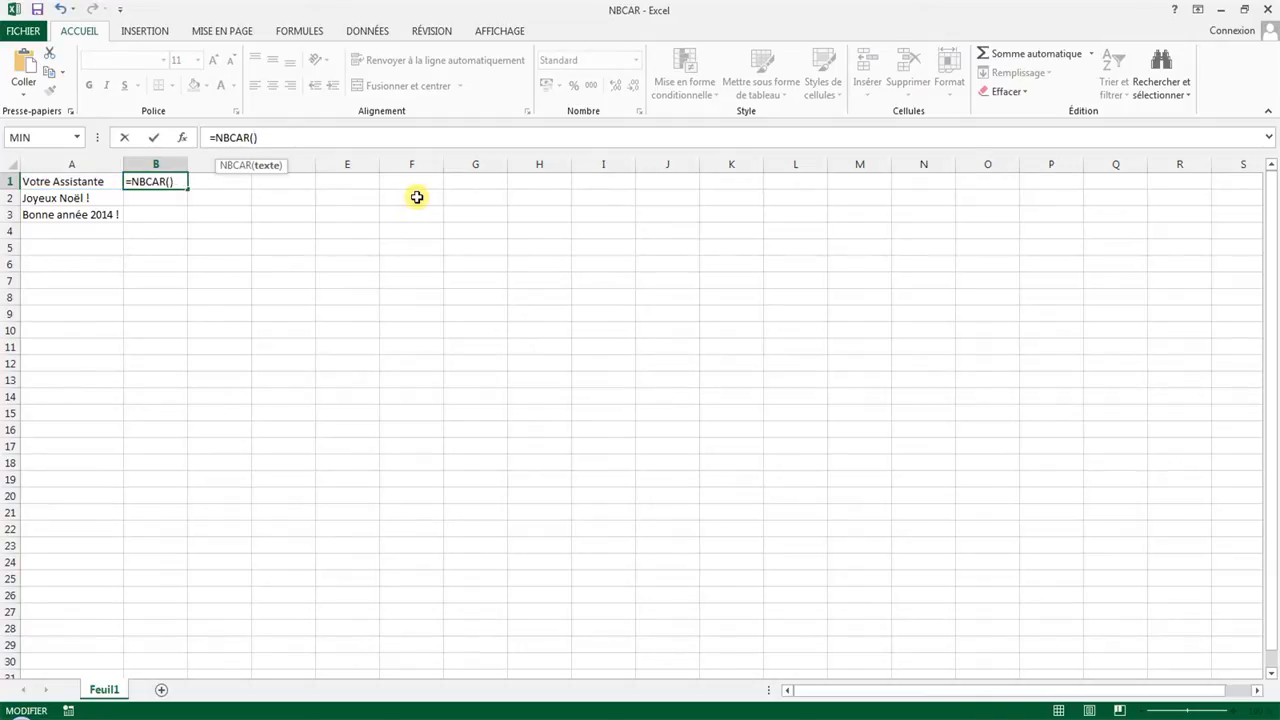
type("SUBSTITUE")
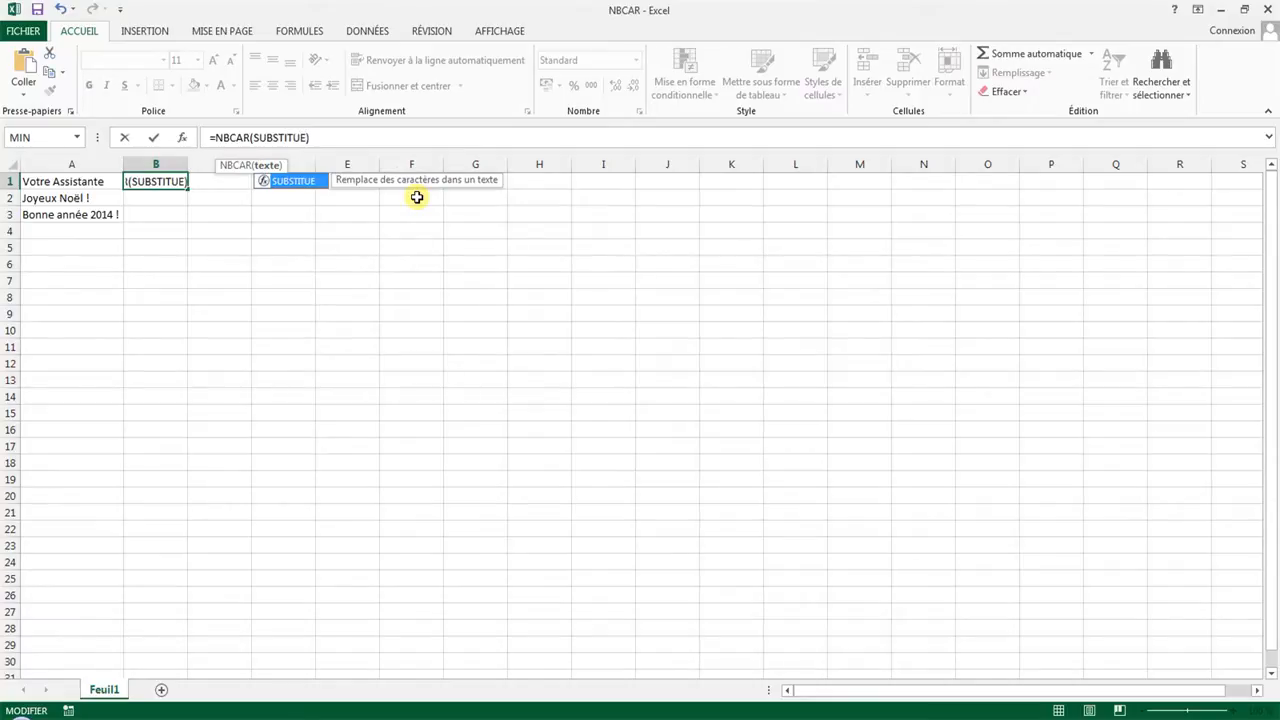
type("()")
key("Left")
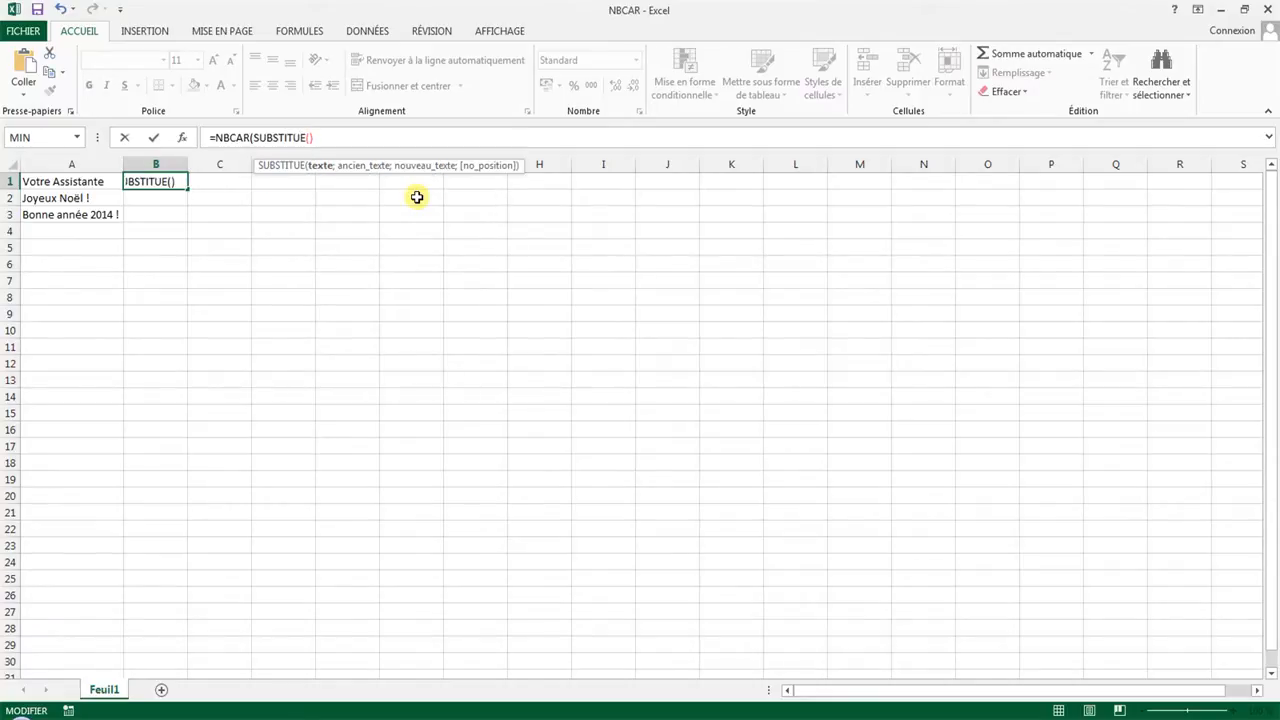
type("A1;")
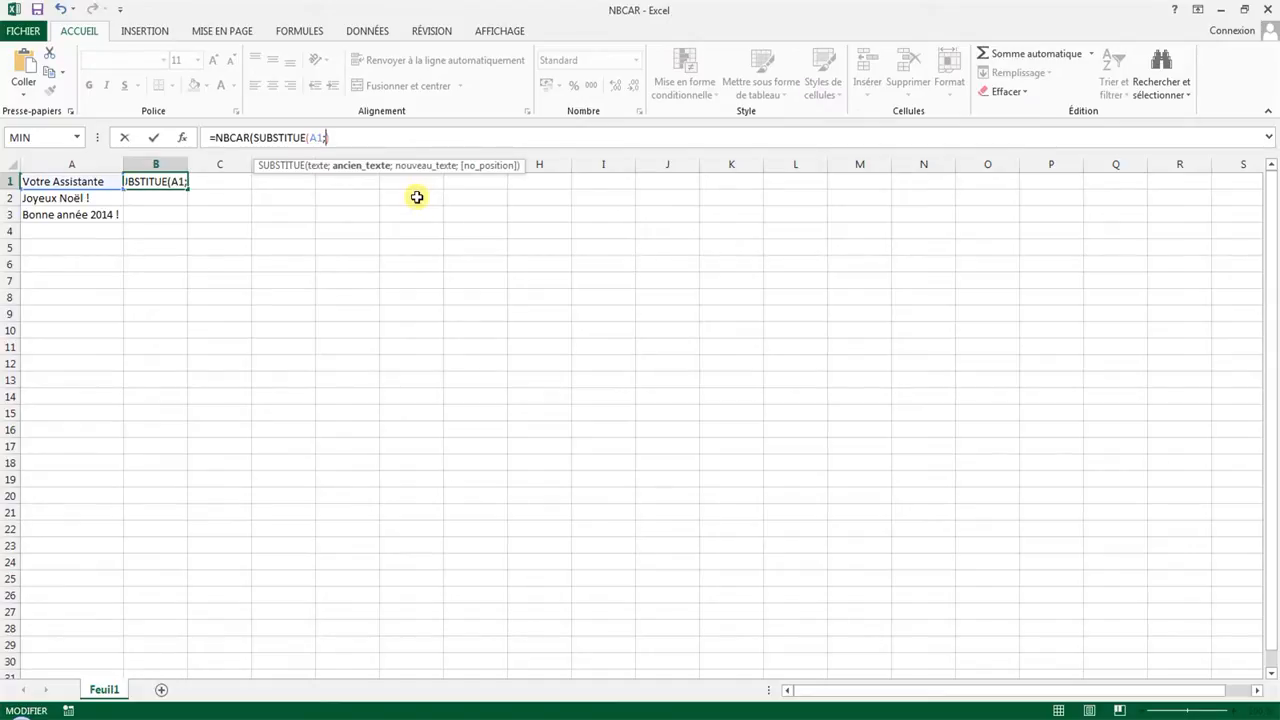
type("\" \";")
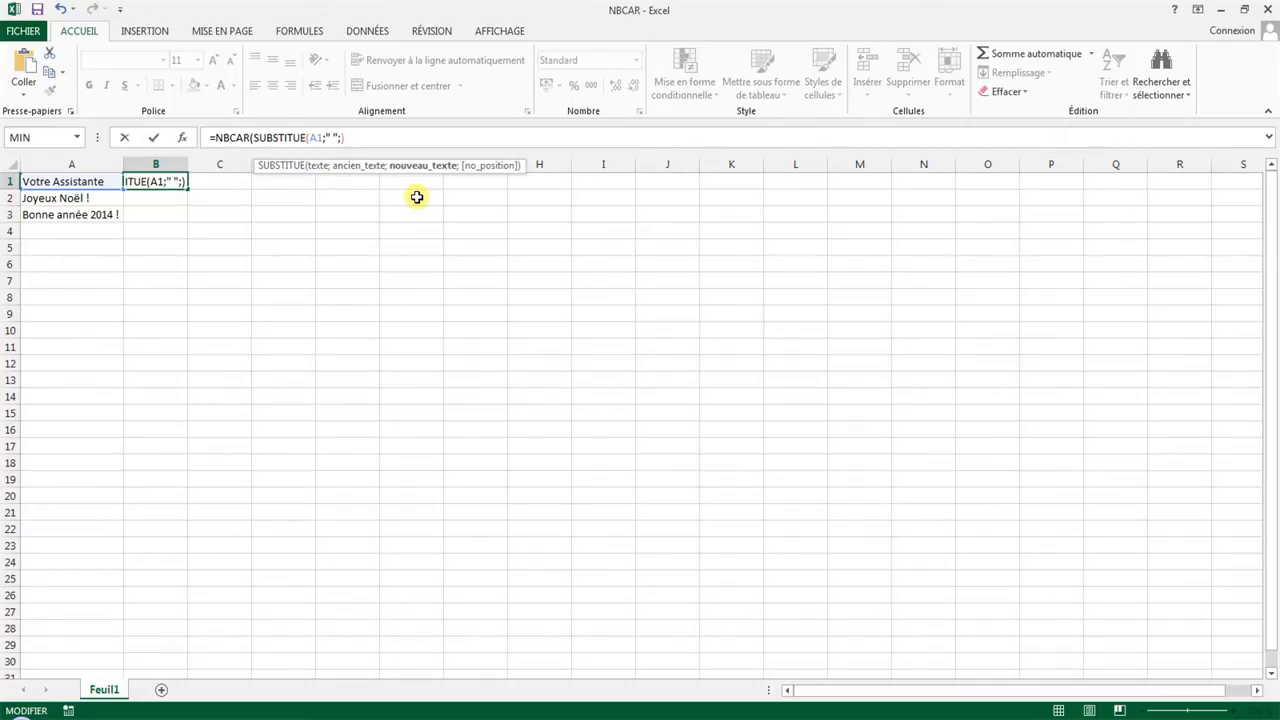
type("\"\")")
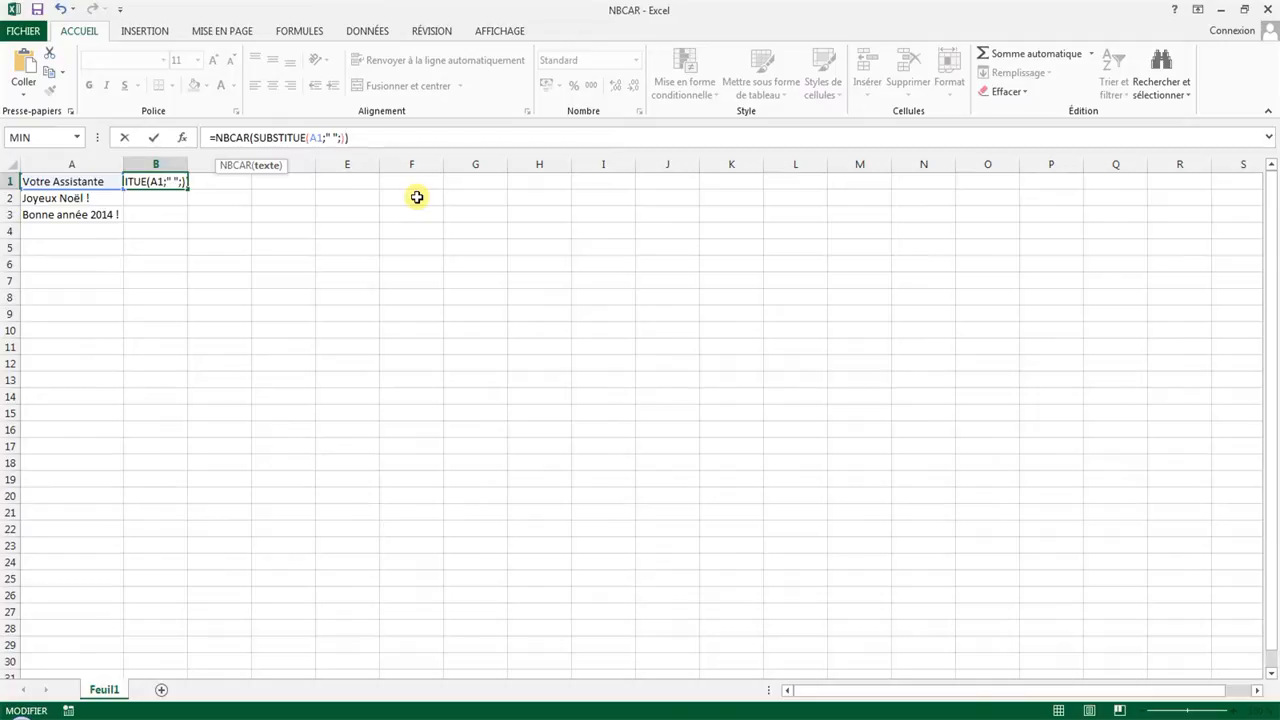
key("Return")
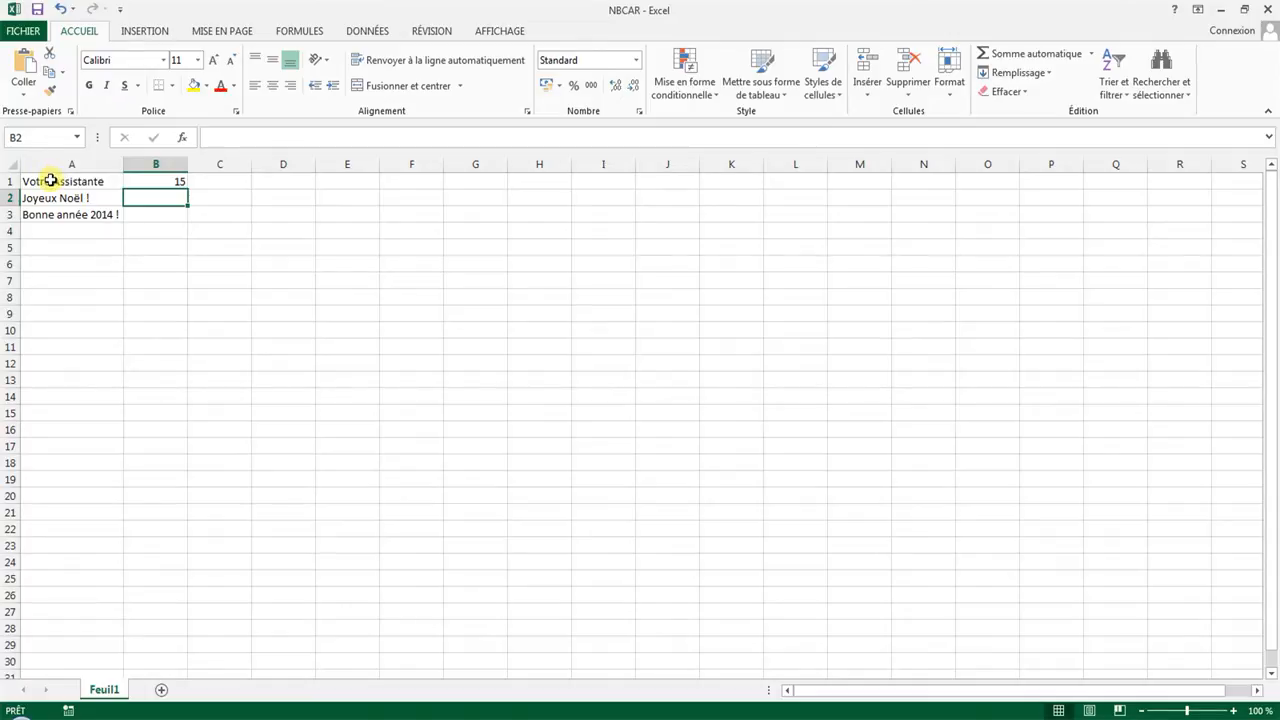
- Delete the formula from cell B1
left_click(139, 181)
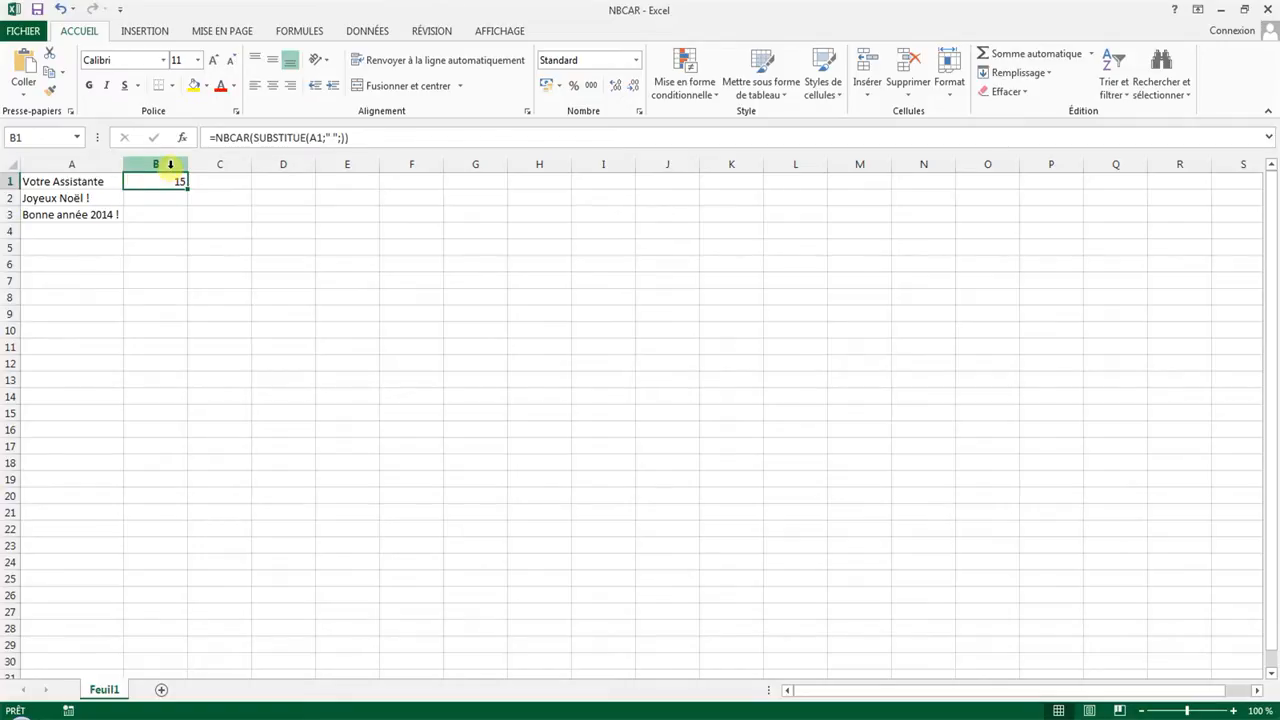
key("Delete")
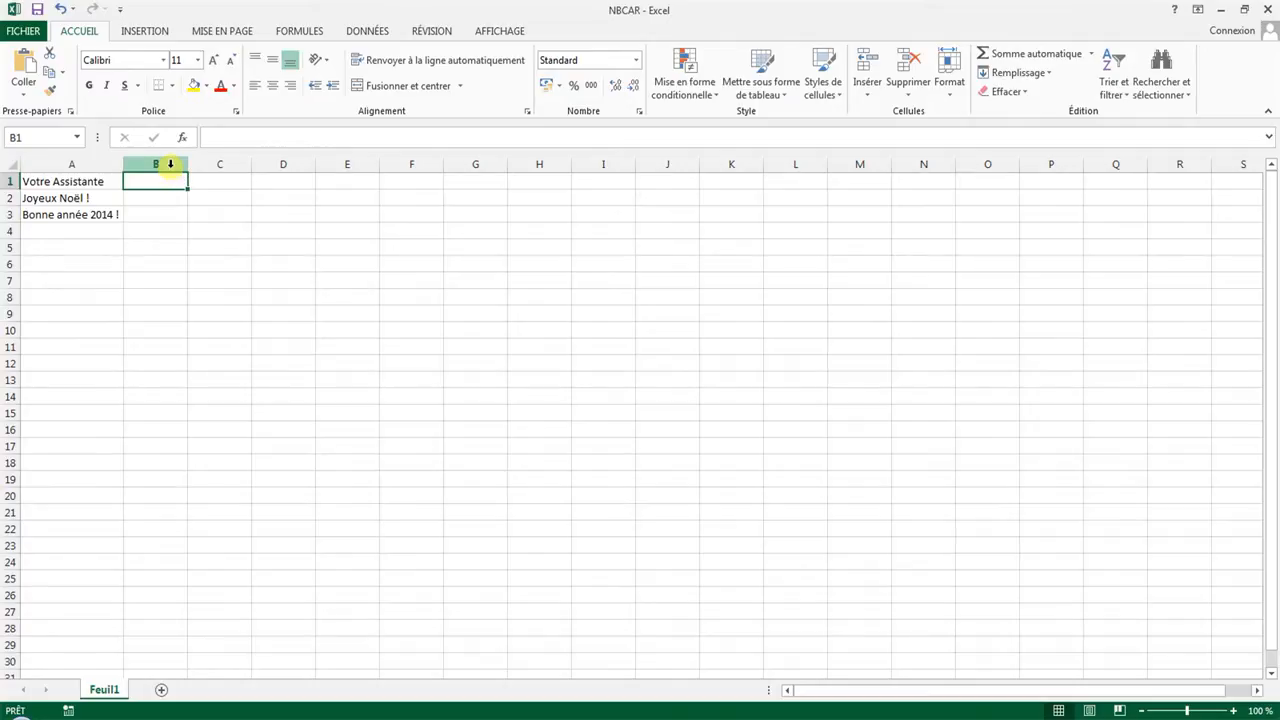
left_click(82, 181)
left_click_drag(82, 181, 80, 214)
left_click(83, 181)
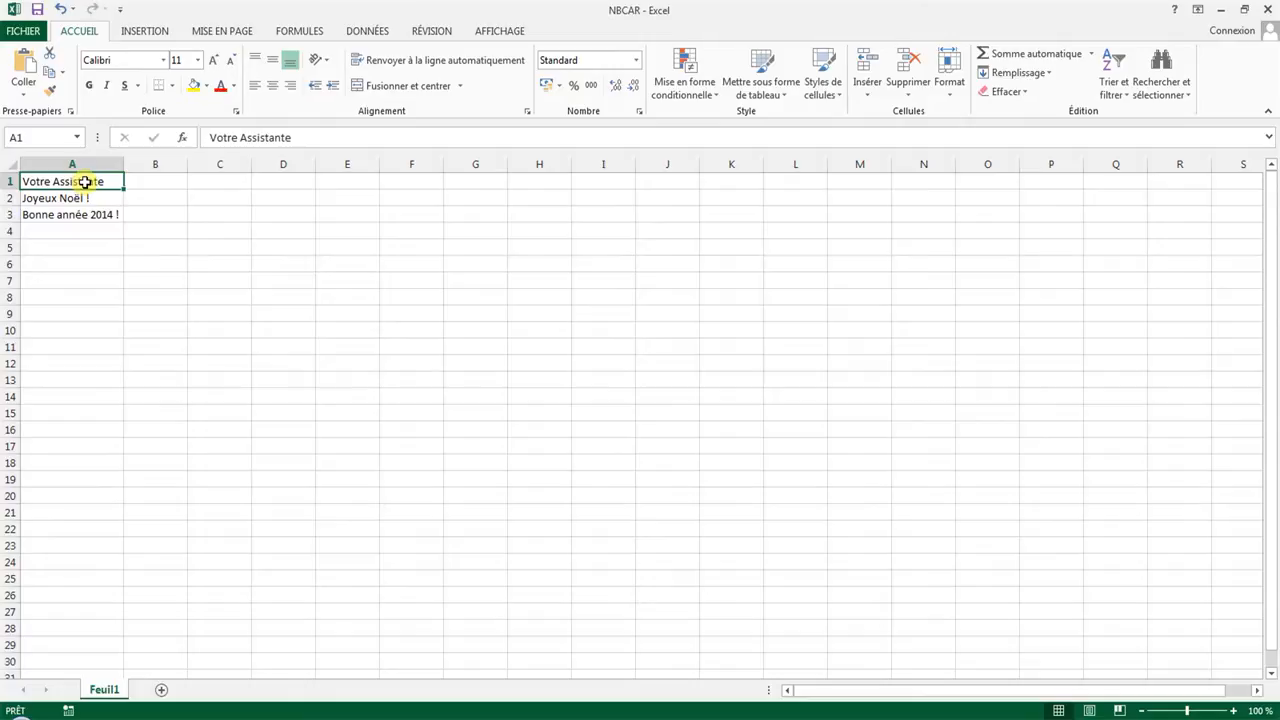
- Total the characters of all three texts in cell B1 with the formula =SOMMEPROD(NBCAR(A1:A3))
left_click(151, 176)
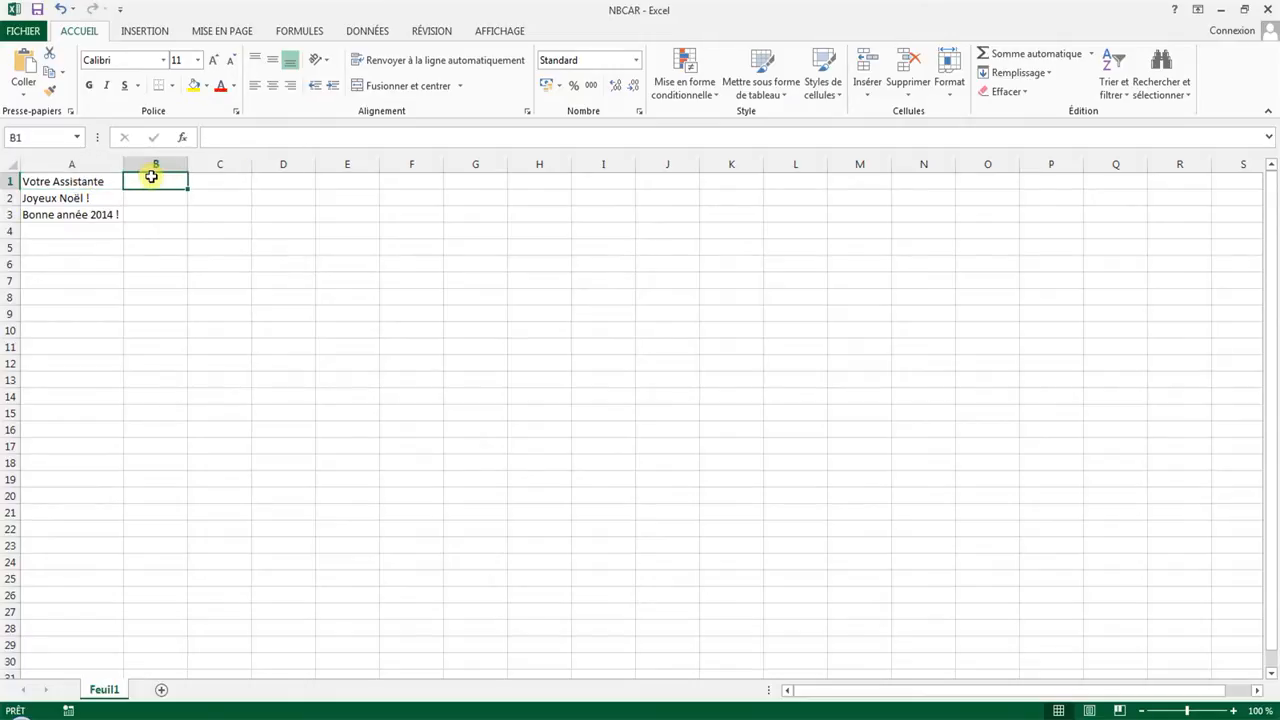
type("=")
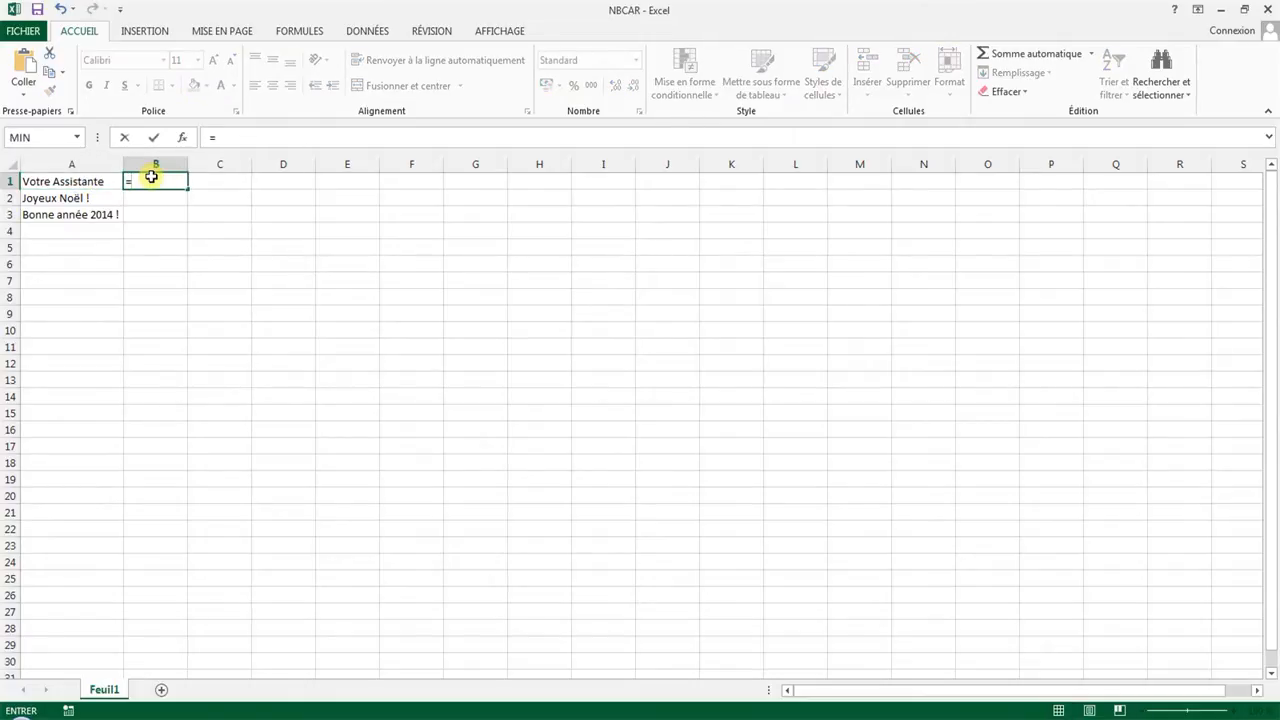
type("SOMMEPR")
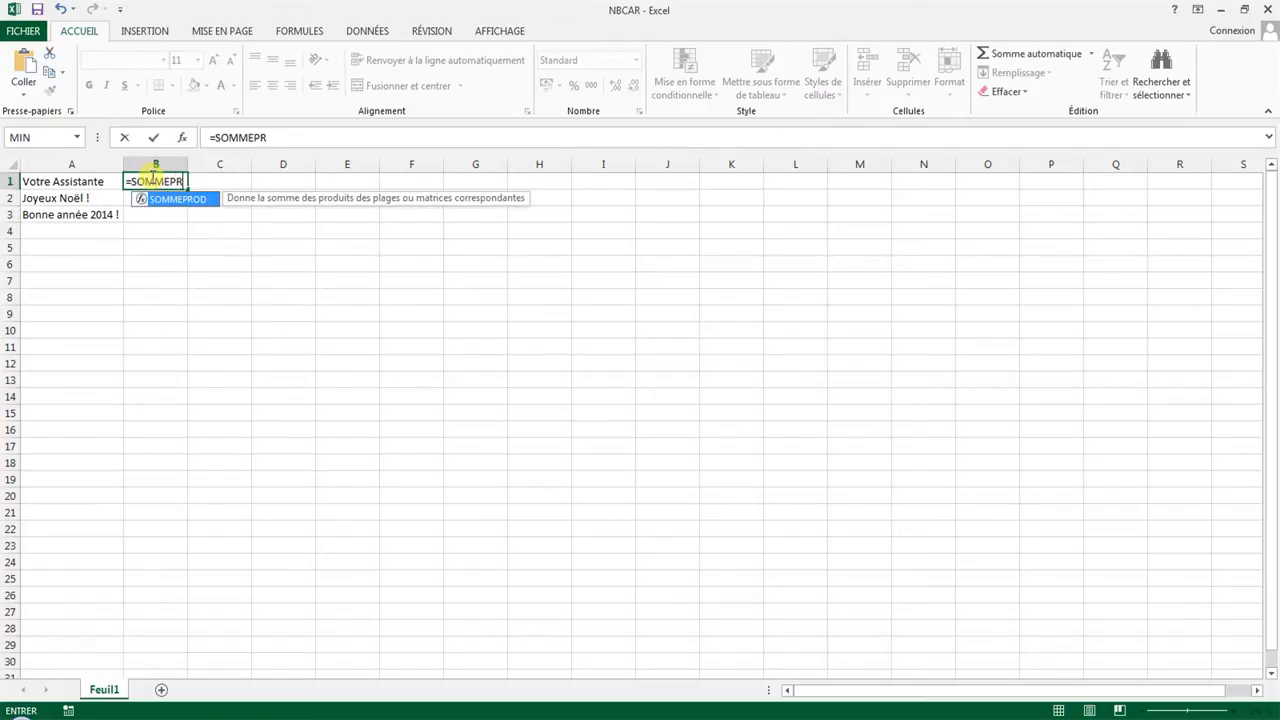
type("OD")
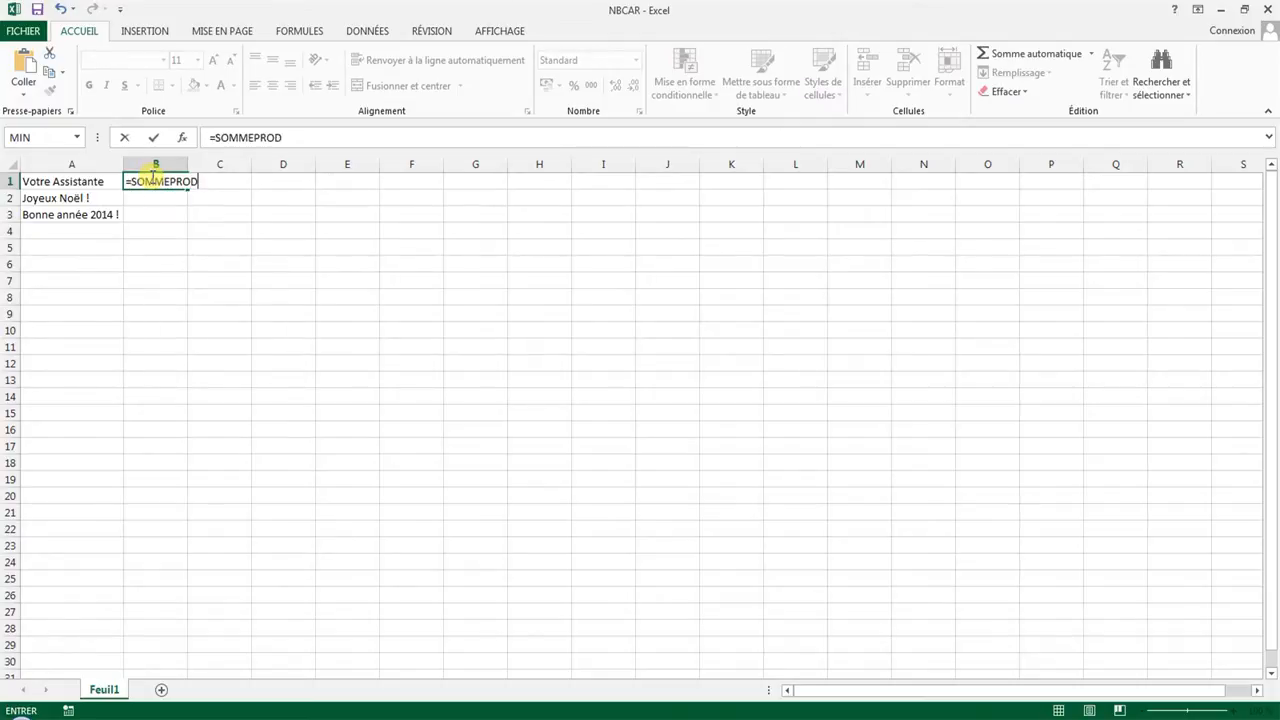
type("(NB")
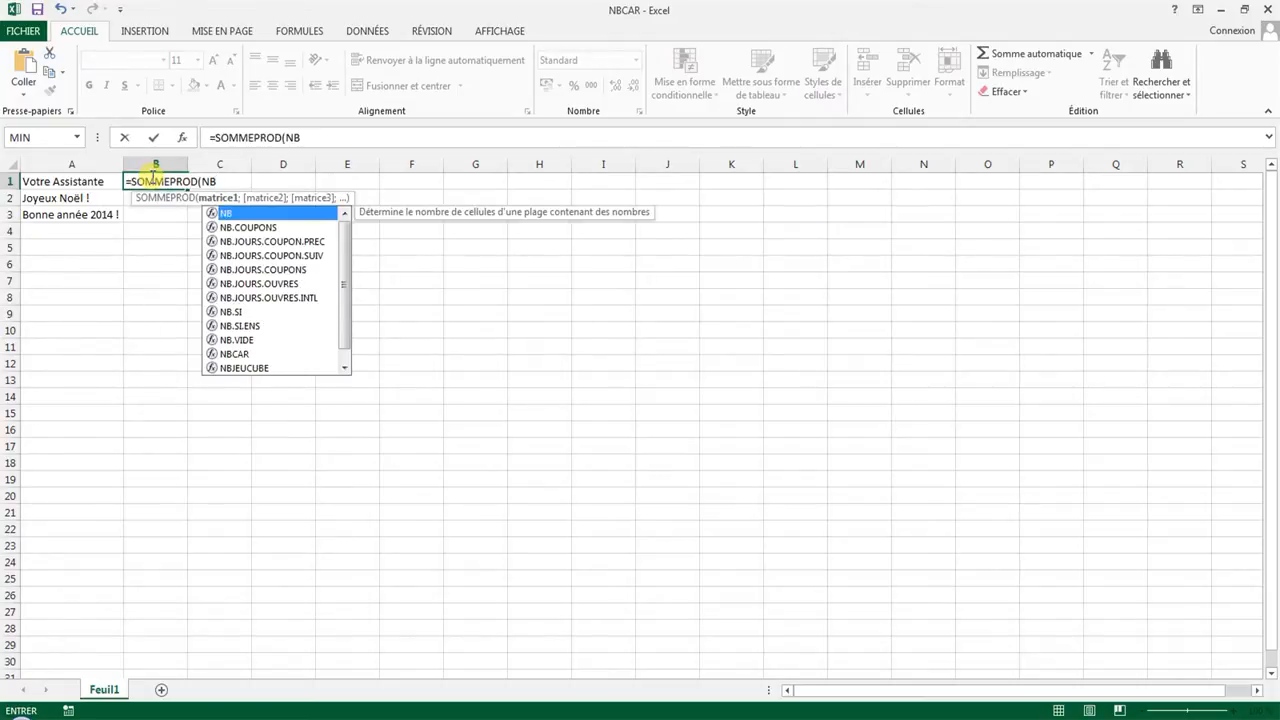
type("CAR")
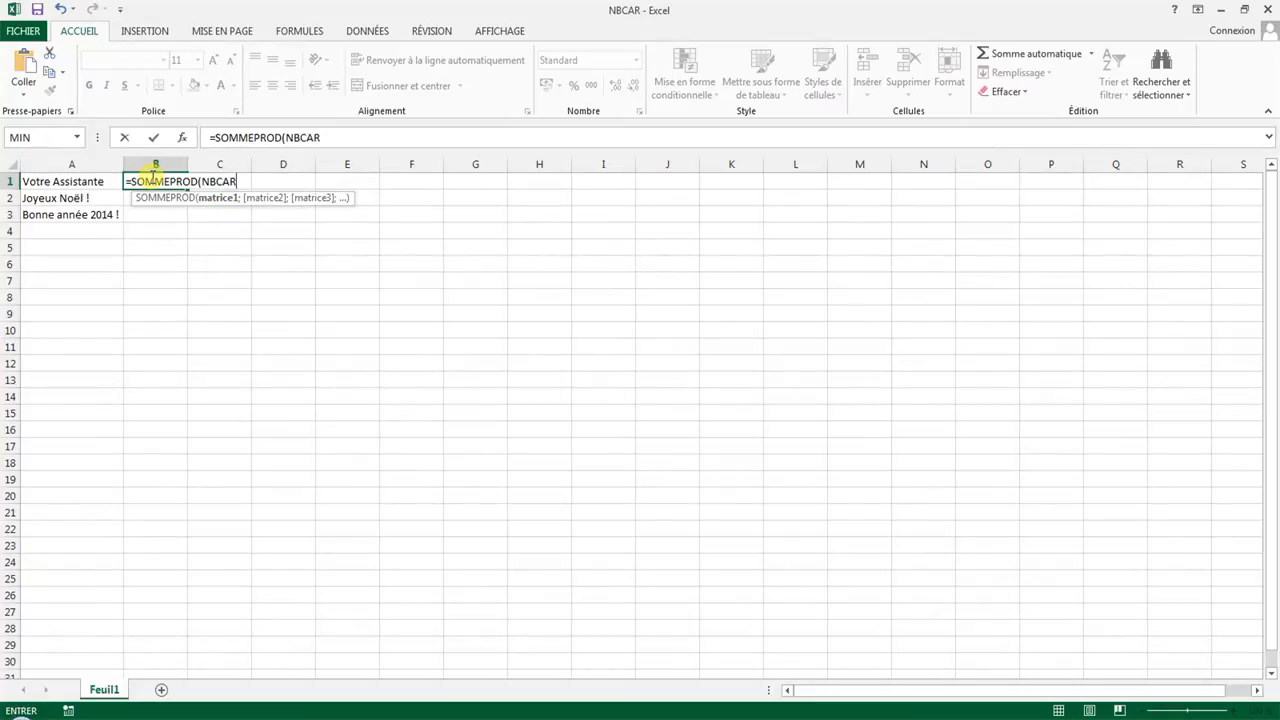
type("(")
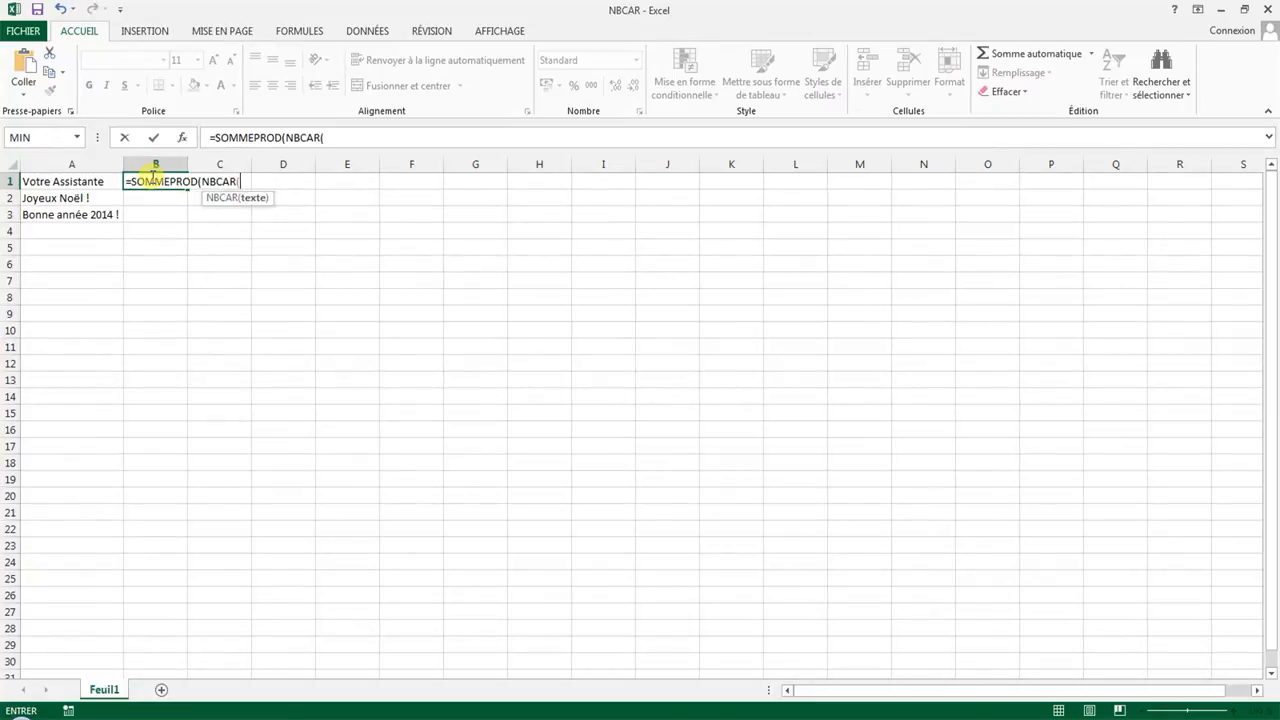
type("A1:A")
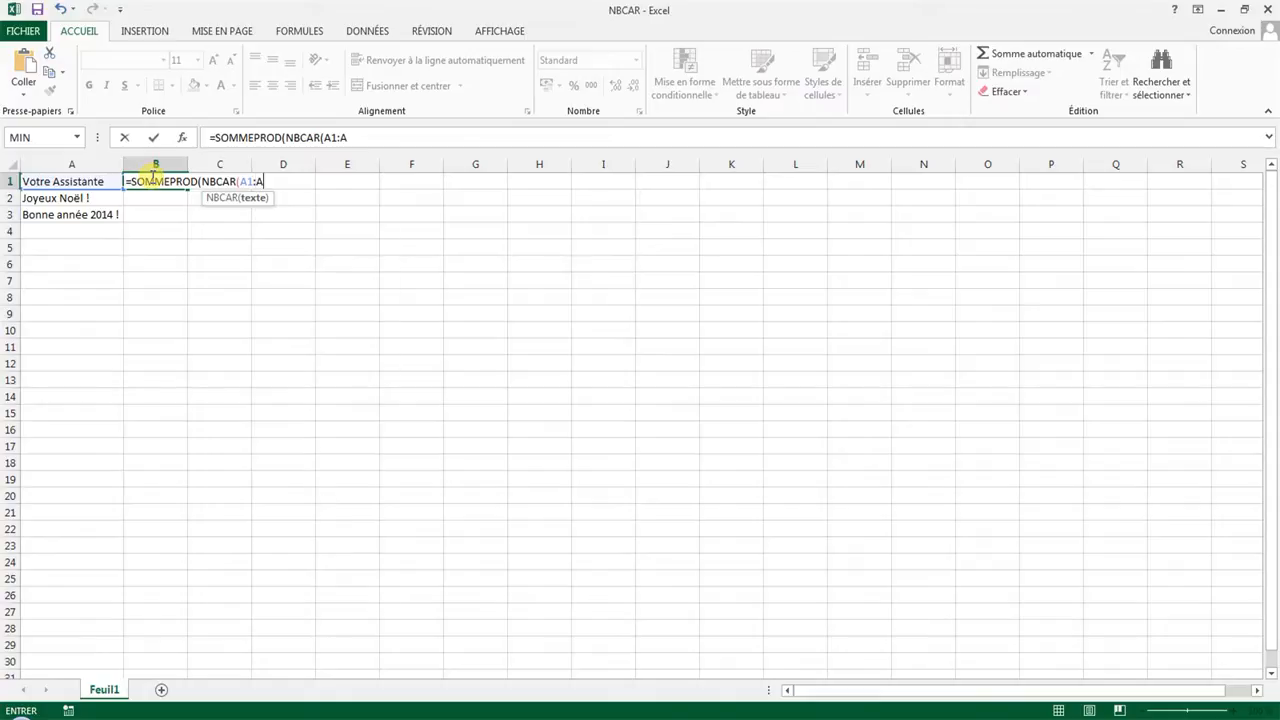
type("3")
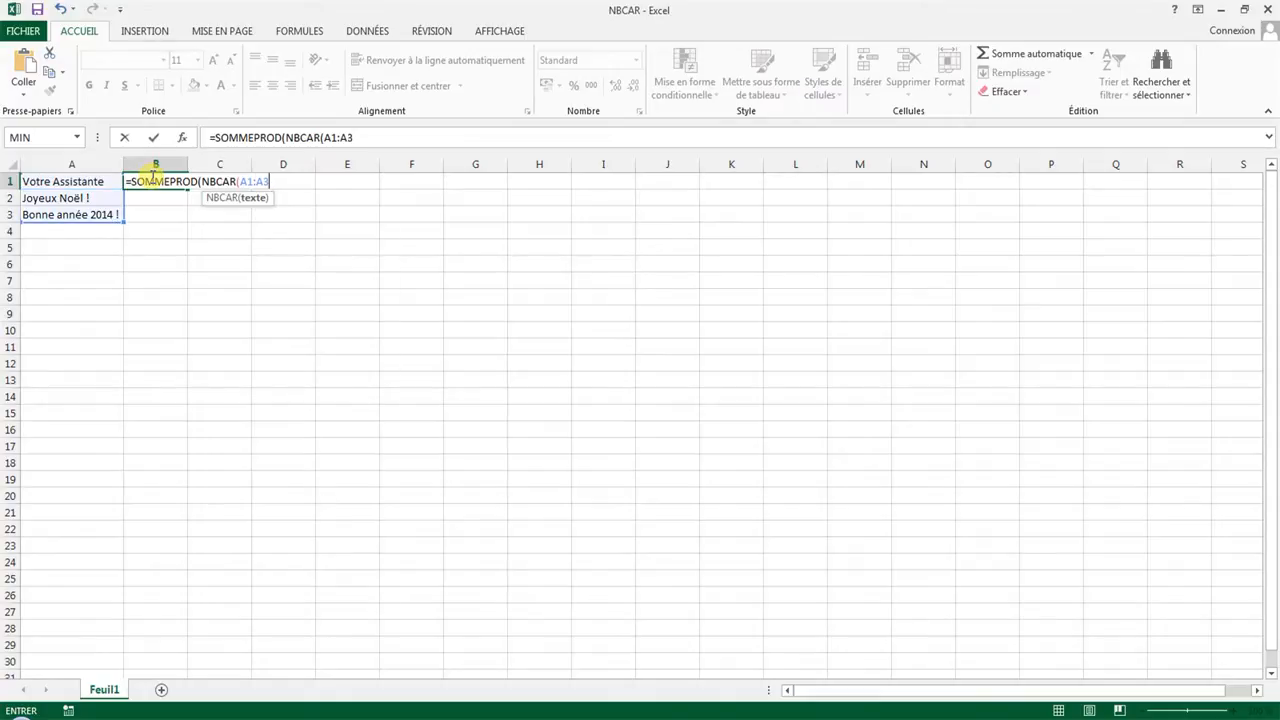
type("))")
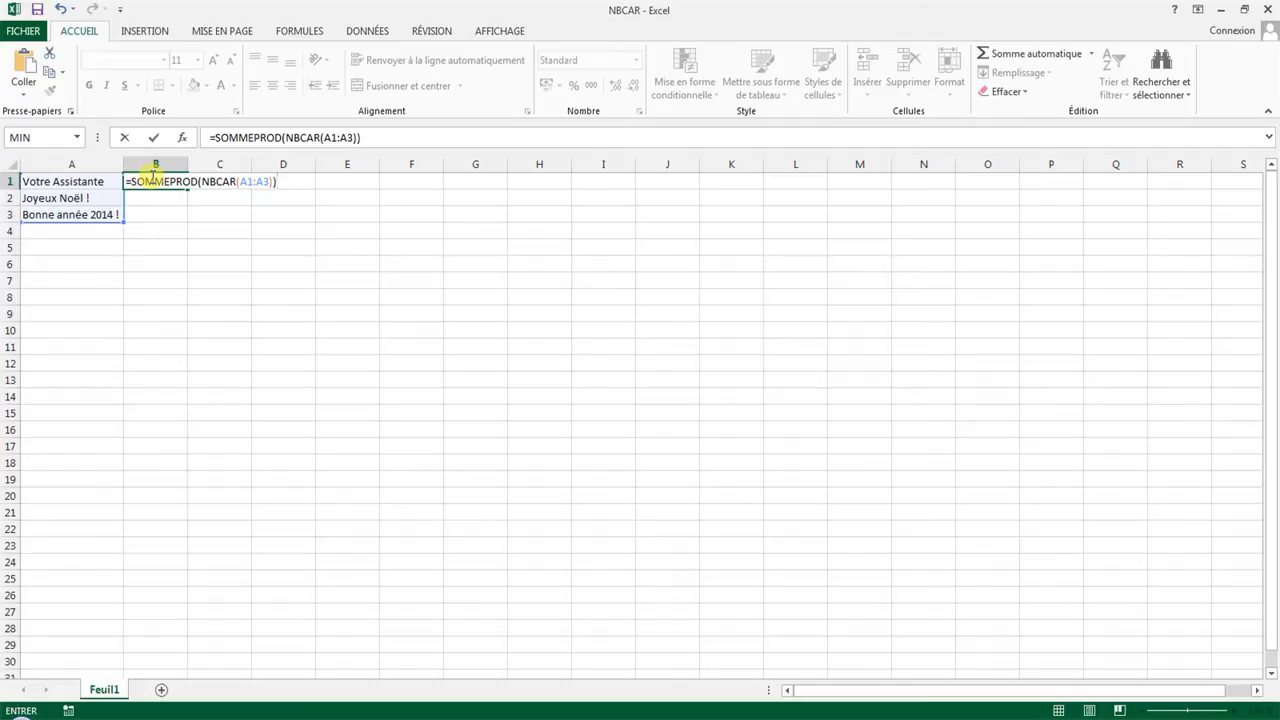
key("Return")
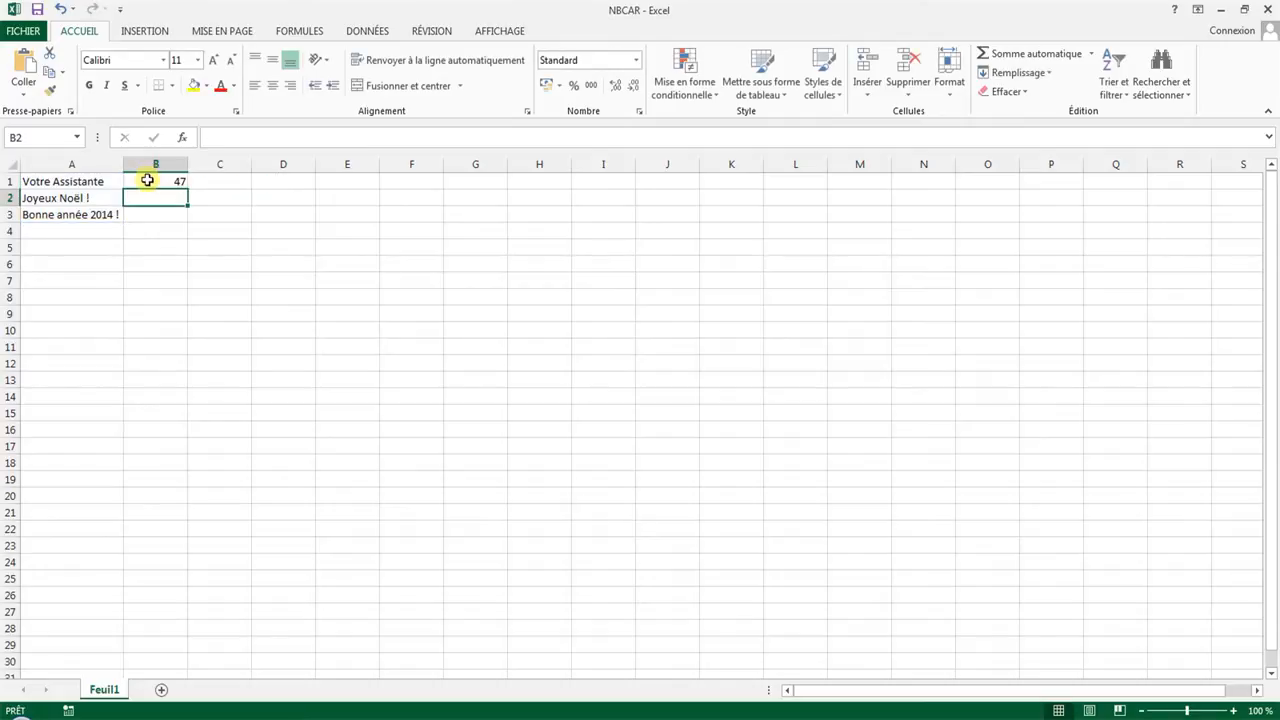
left_click(152, 178)
left_click_drag(103, 180, 98, 215)
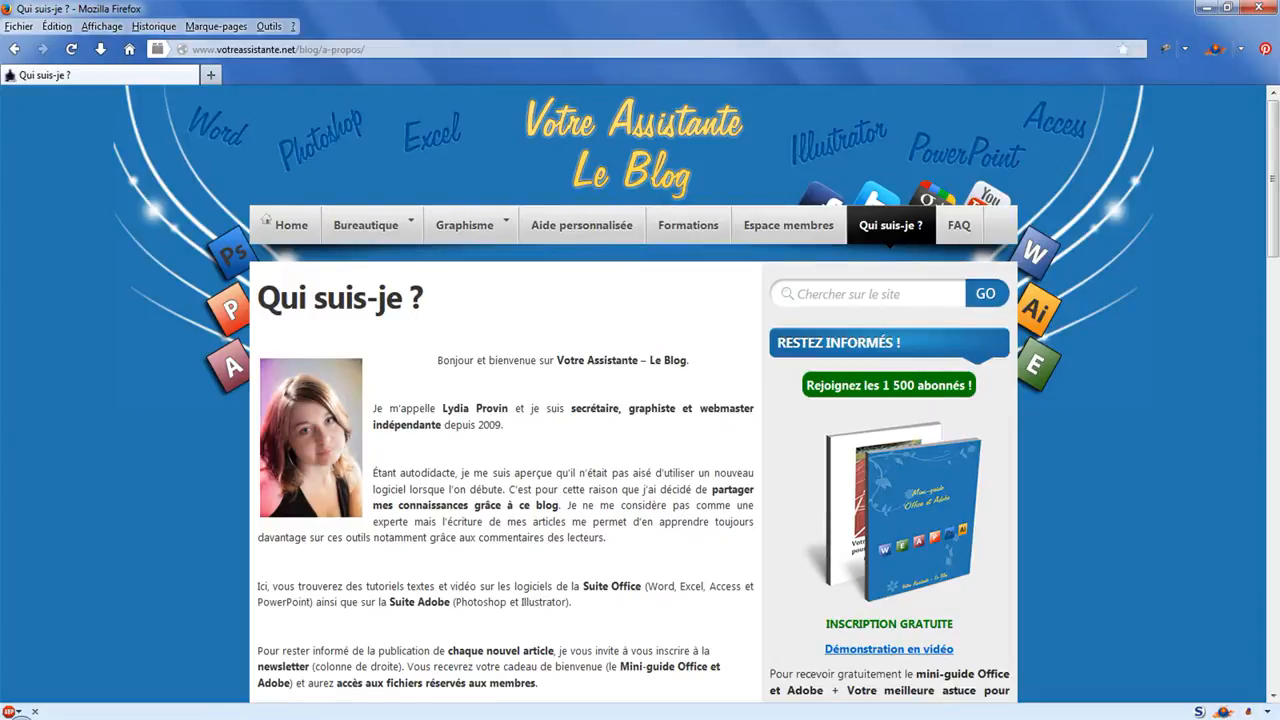
- Examine the newsletter sign-up form on the blog's "Qui suis-je ?" page in Firefox, including its first-name and email fields
scroll(646, 357, "down", 5)
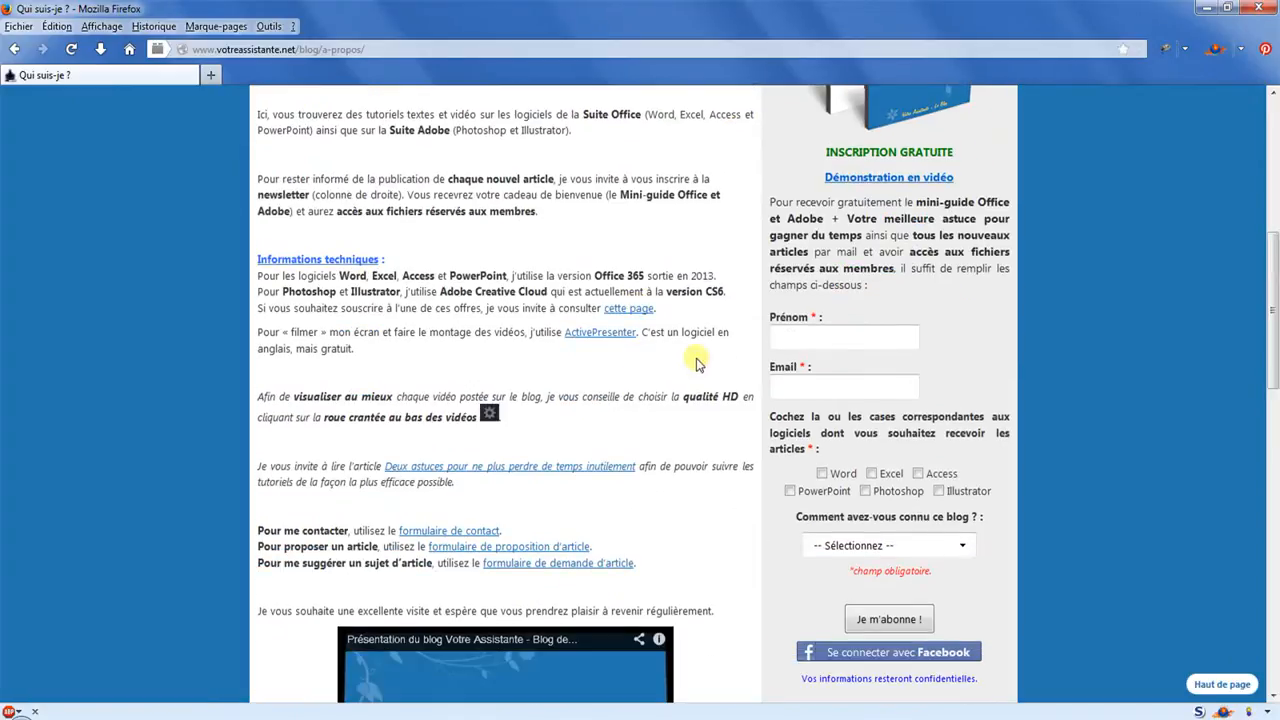
left_click(827, 338)
left_click(828, 390)
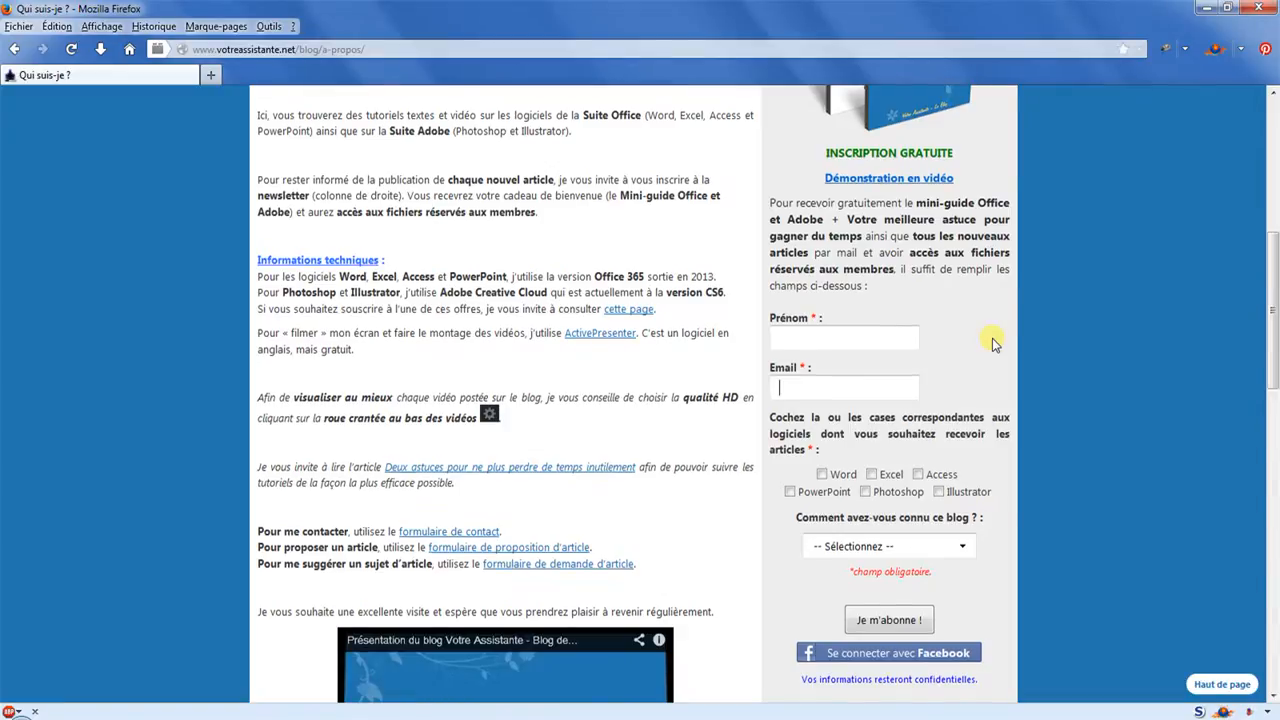
scroll(992, 338, "up", 5)
scroll(992, 338, "up", 2)
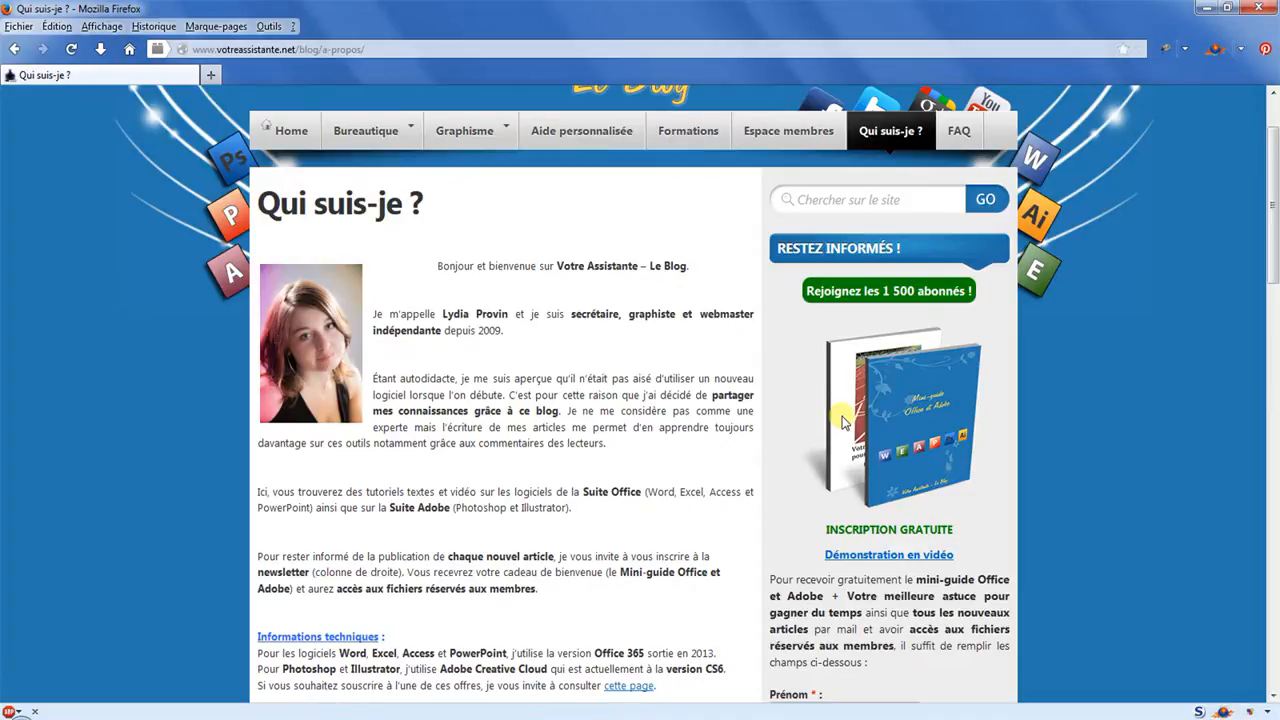
scroll(843, 422, "up", 2)
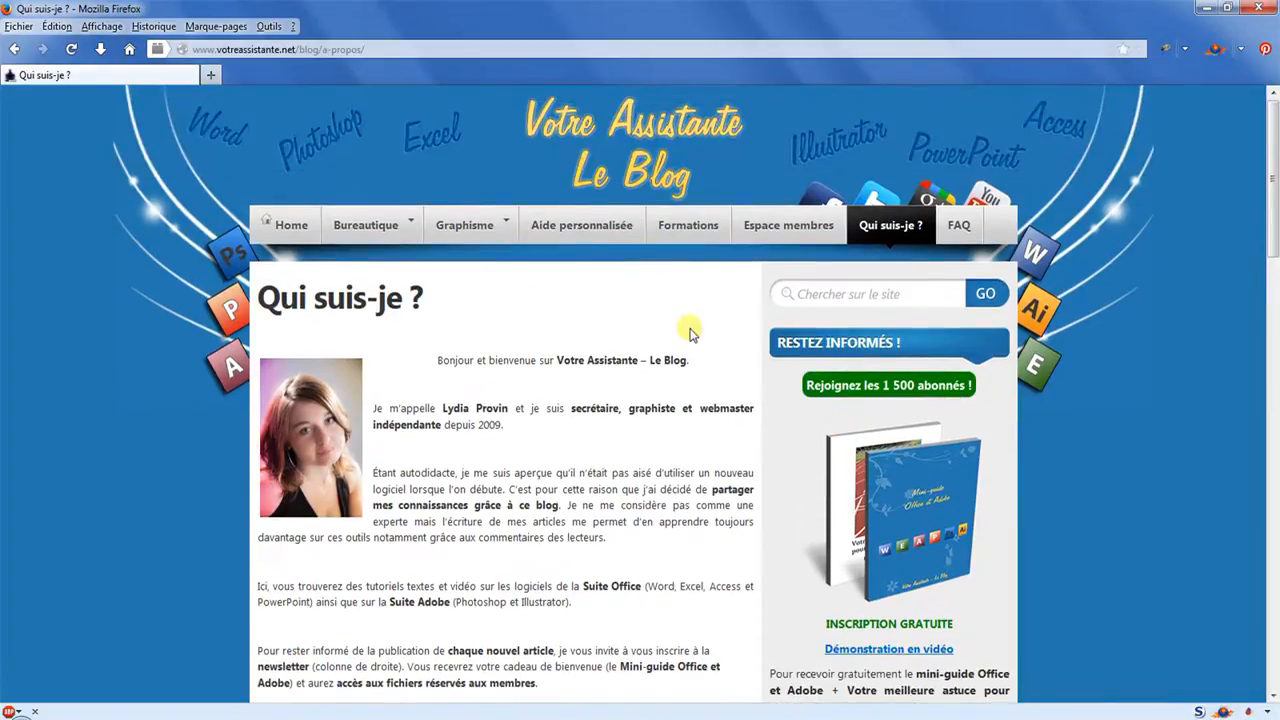